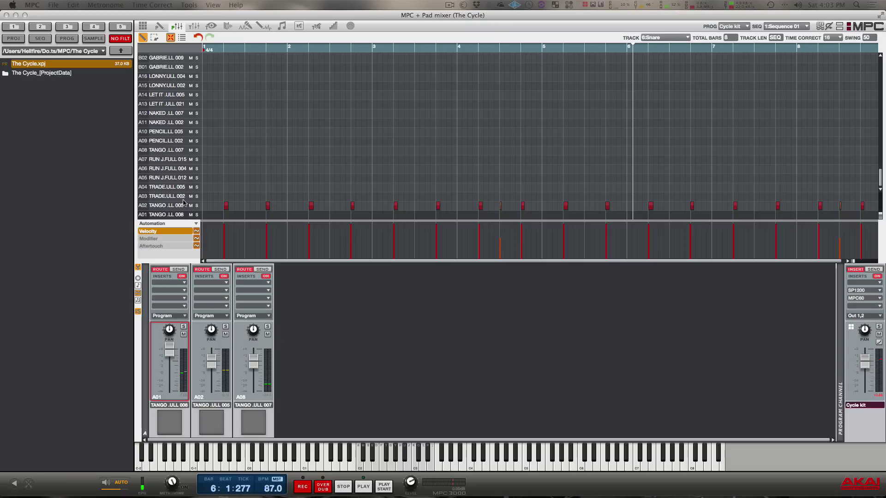
# Load Transient Master from Favourites into A02's first insert and open its window
pyautogui.click(225, 284)
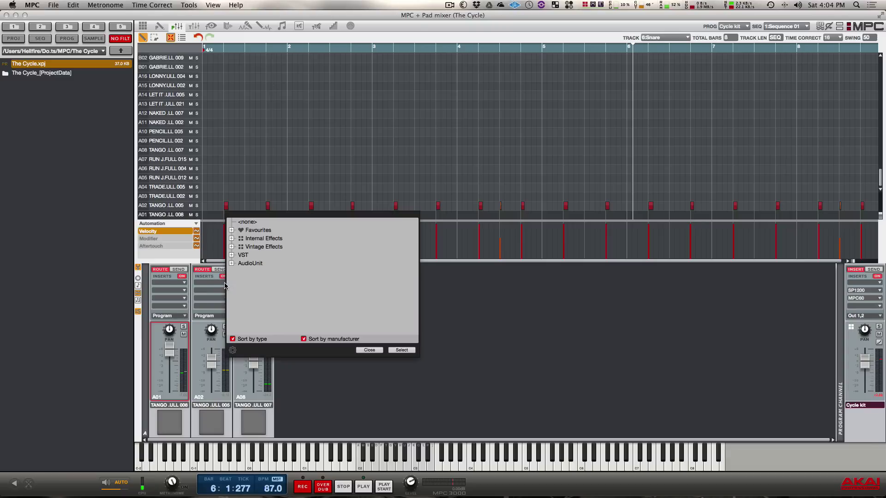
pyautogui.click(232, 231)
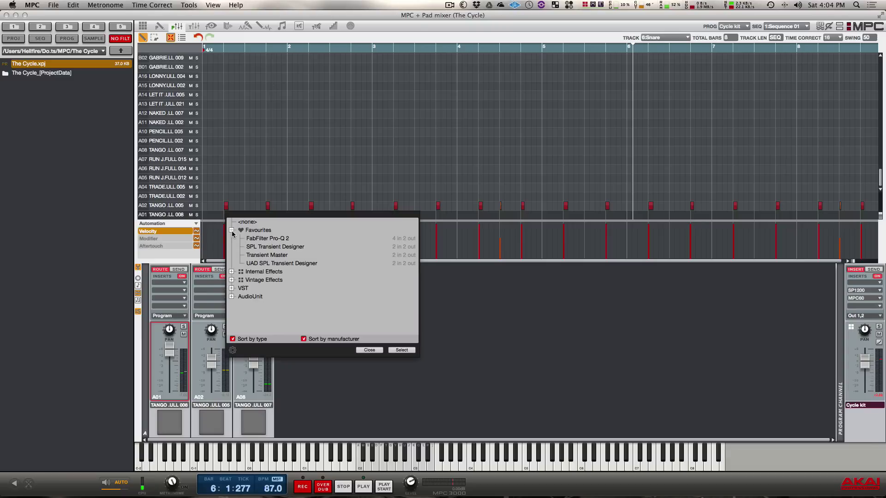
pyautogui.doubleClick(261, 255)
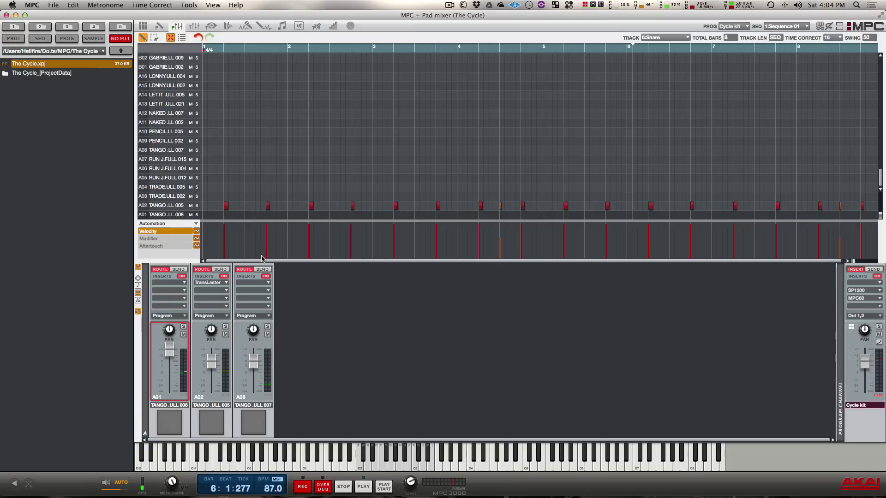
pyautogui.click(216, 287)
pyautogui.doubleClick(215, 287)
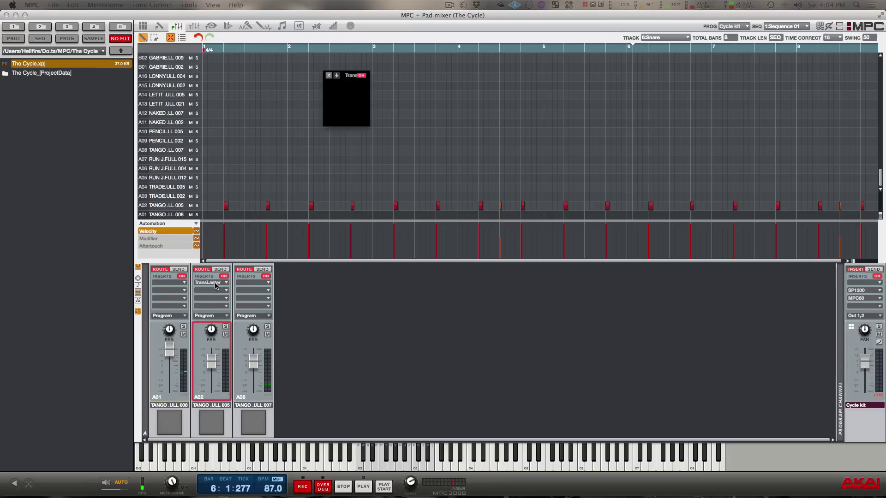
# Load SPL Transient Designer from Favourites into A02's second insert
pyautogui.click(217, 292)
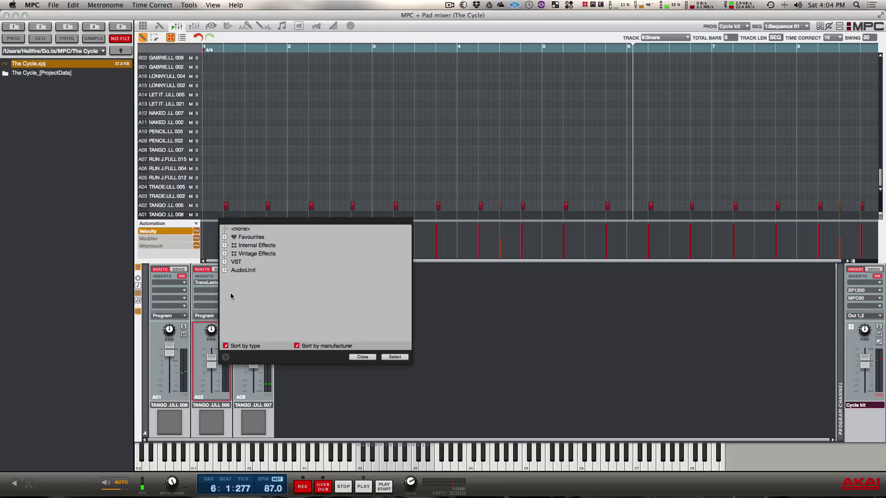
pyautogui.click(225, 237)
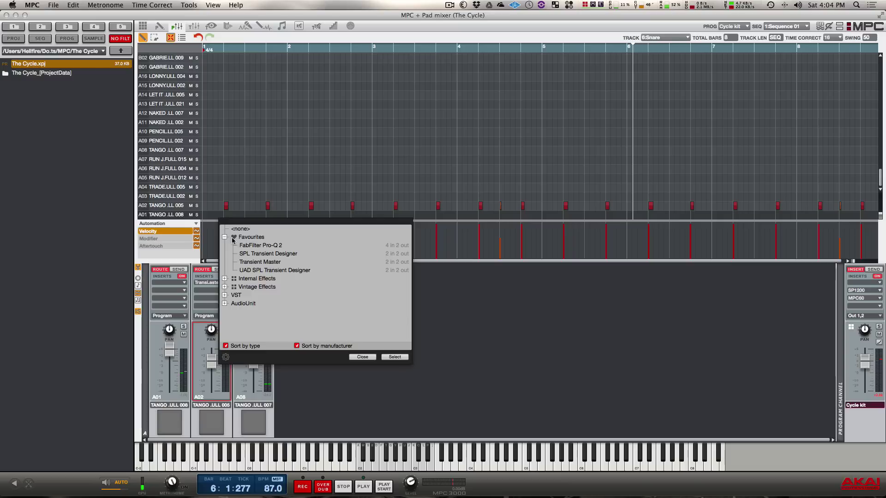
pyautogui.doubleClick(251, 254)
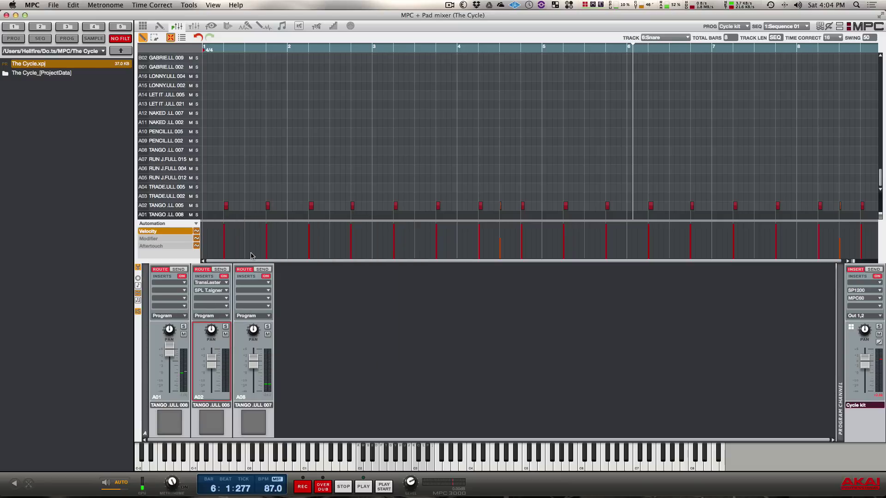
# Open the SPL Transient Designer window for A02's second insert
pyautogui.click(209, 291)
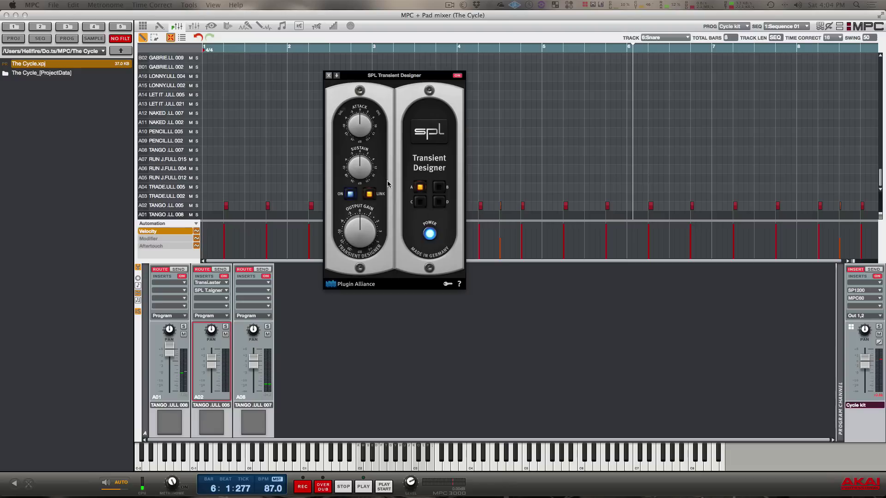
# Close the SPL Transient Designer window and bring up A02's Transient Master window
pyautogui.click(328, 76)
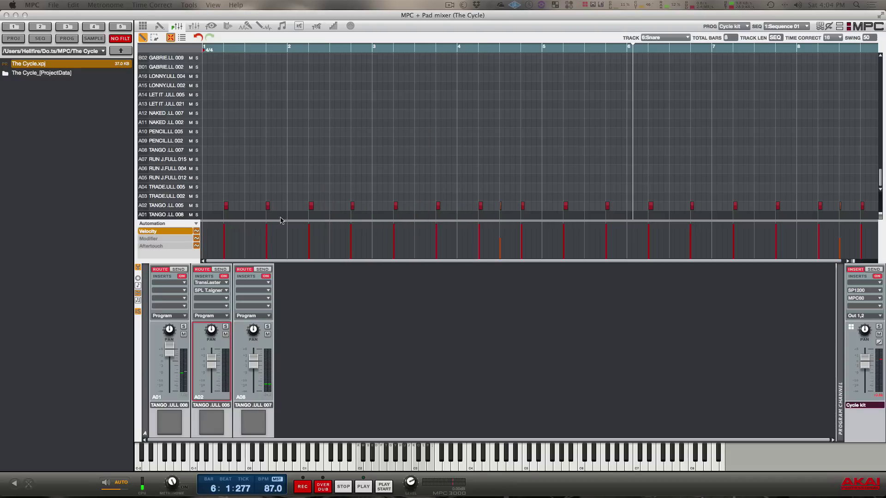
pyautogui.click(208, 283)
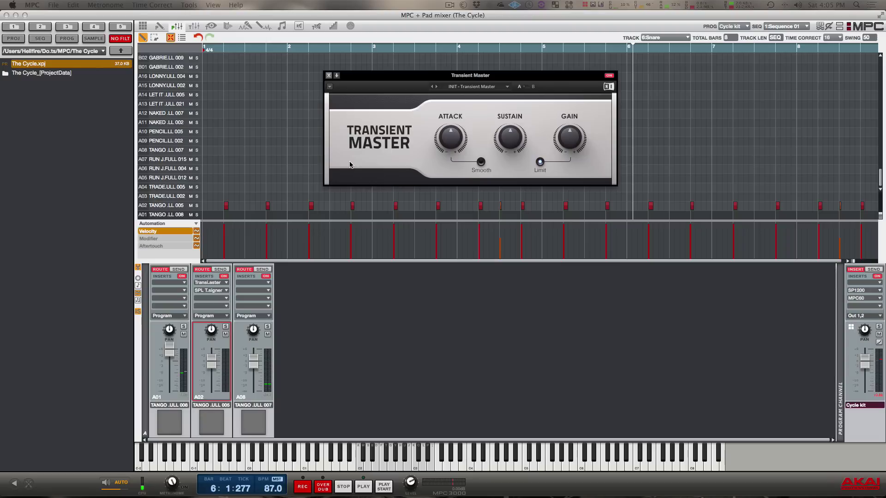
# Load UAD SPL Transient Designer into insert 3, then clear the plugin from A02's second insert
pyautogui.click(226, 282)
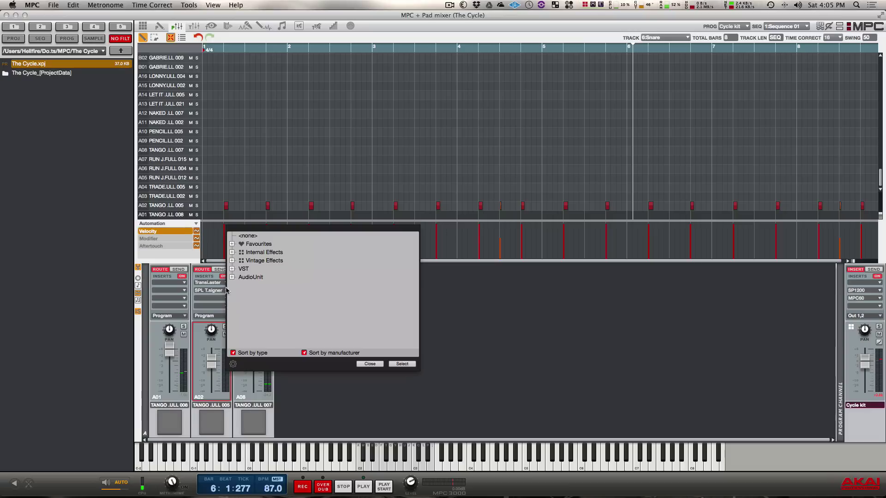
pyautogui.click(232, 244)
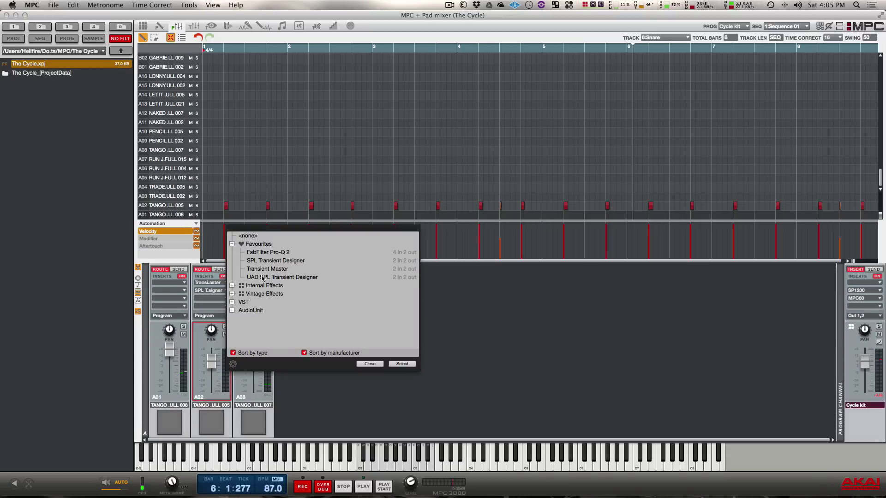
pyautogui.doubleClick(261, 277)
pyautogui.click(215, 300)
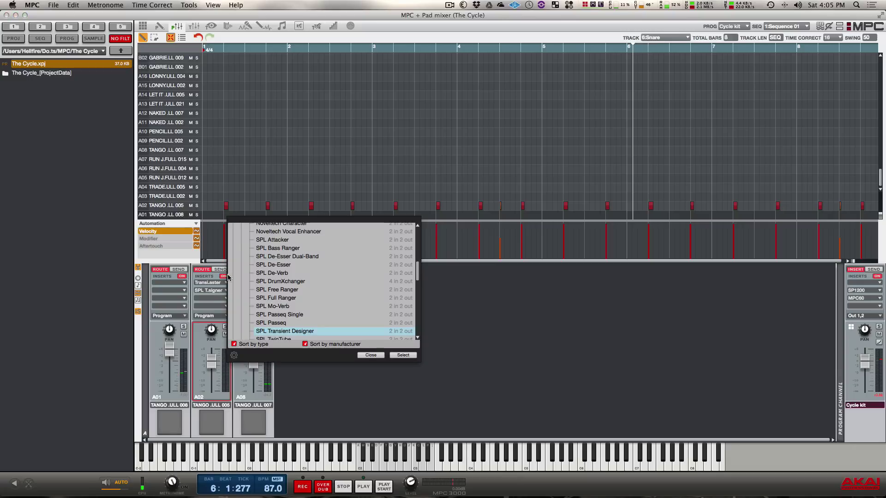
pyautogui.scroll(10, 256, 260)
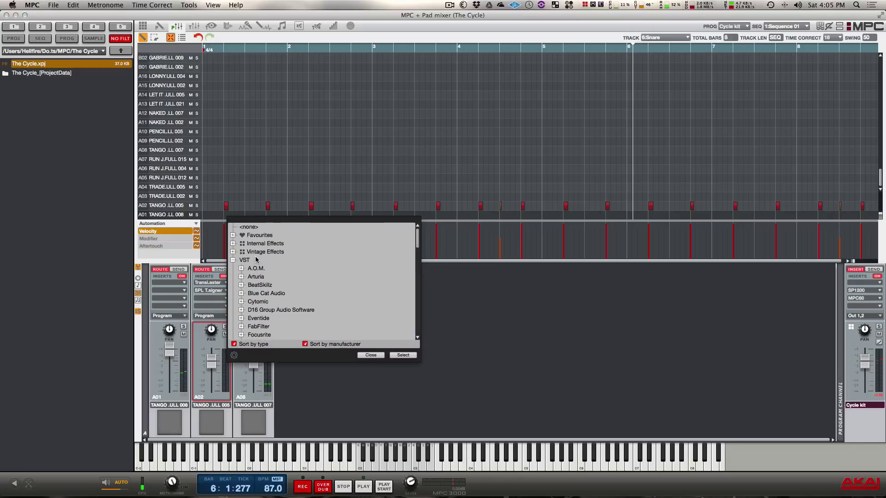
pyautogui.doubleClick(247, 228)
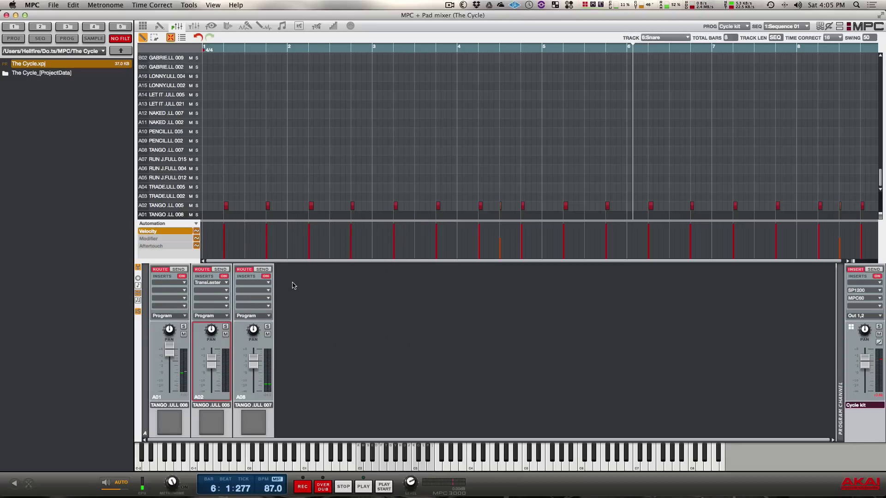
# Play the sequence from bar 1 to hear the snare through Transient Master
pyautogui.press('space')
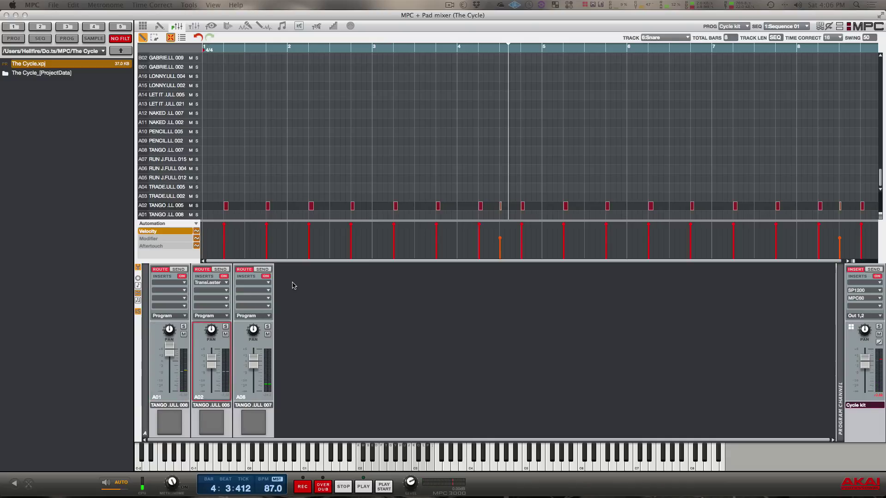
# Open A02's Transient Master, move its window lower, and restart playback from bar 1
pyautogui.doubleClick(210, 283)
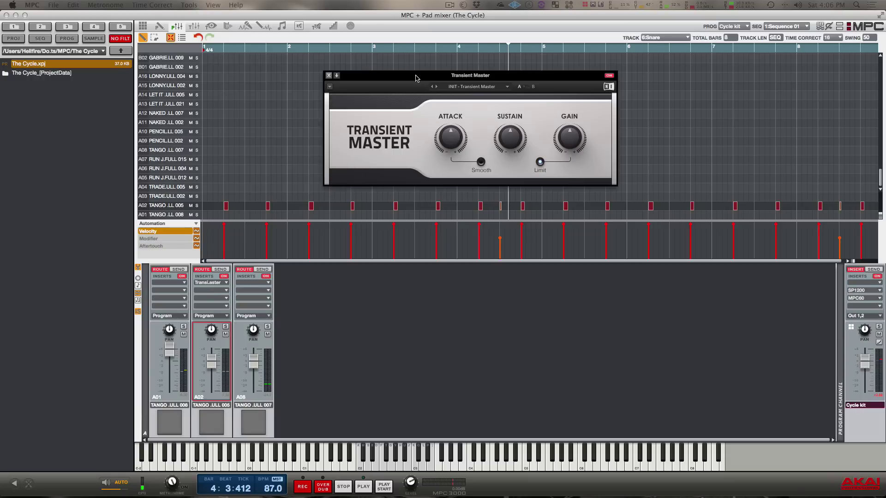
pyautogui.moveTo(414, 77); pyautogui.dragTo(403, 124)
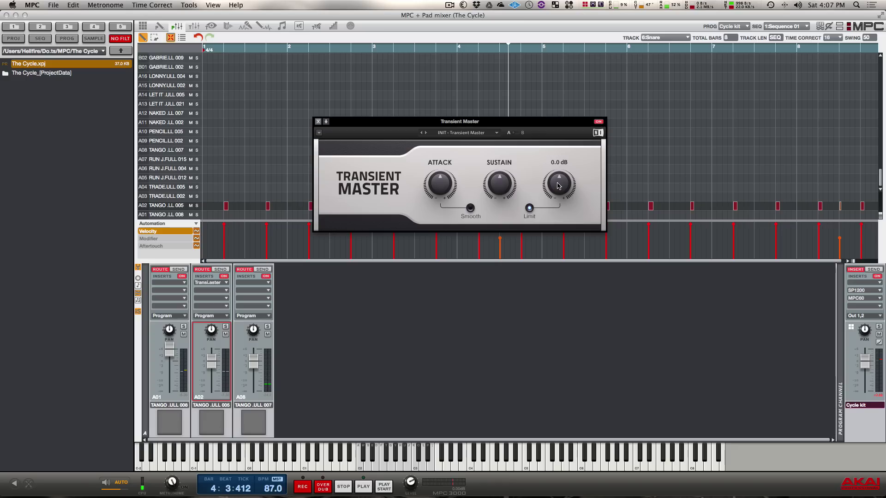
pyautogui.moveTo(440, 186)
pyautogui.press('space')
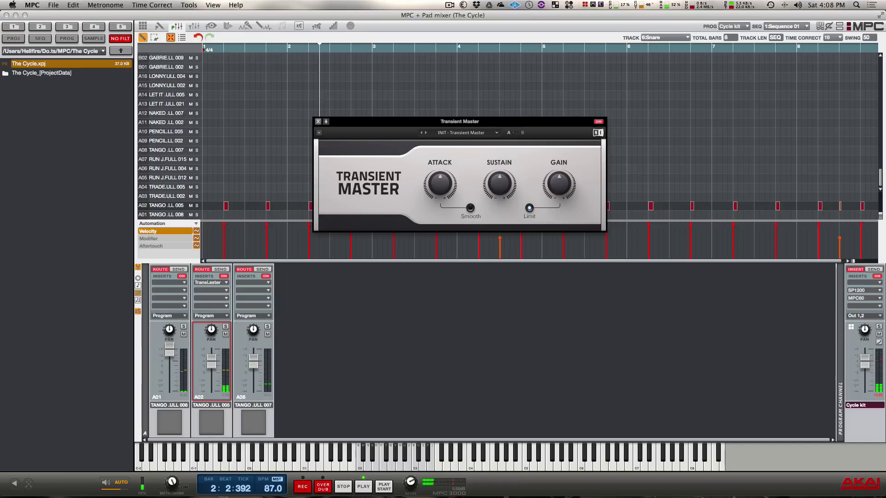
# Raise Transient Master's attack on A02 from 3.0 % to 8.0 %
pyautogui.moveTo(443, 190)
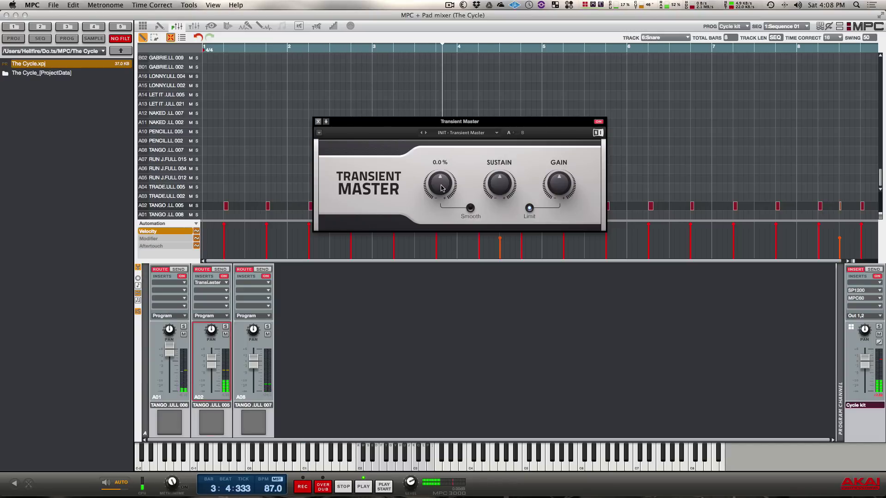
pyautogui.moveTo(440, 183); pyautogui.dragTo(440, 167)
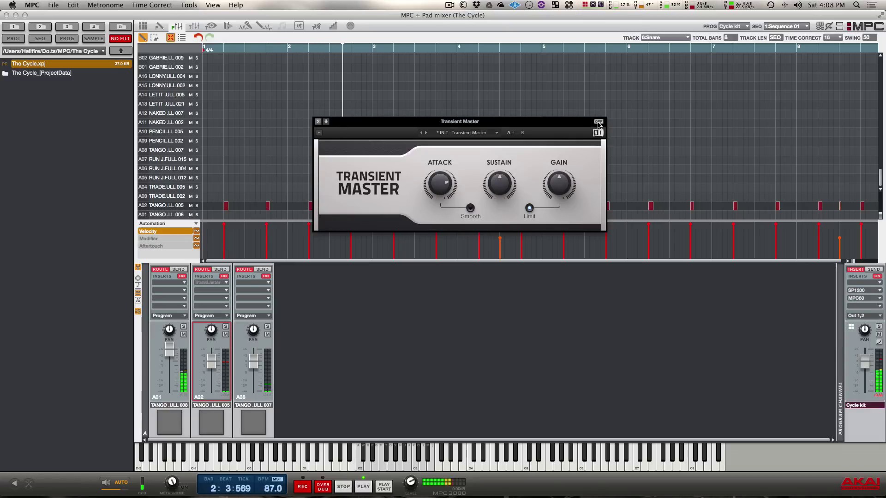
# Switch Transient Master back on, close its window, and solo the program channel
pyautogui.click(599, 122)
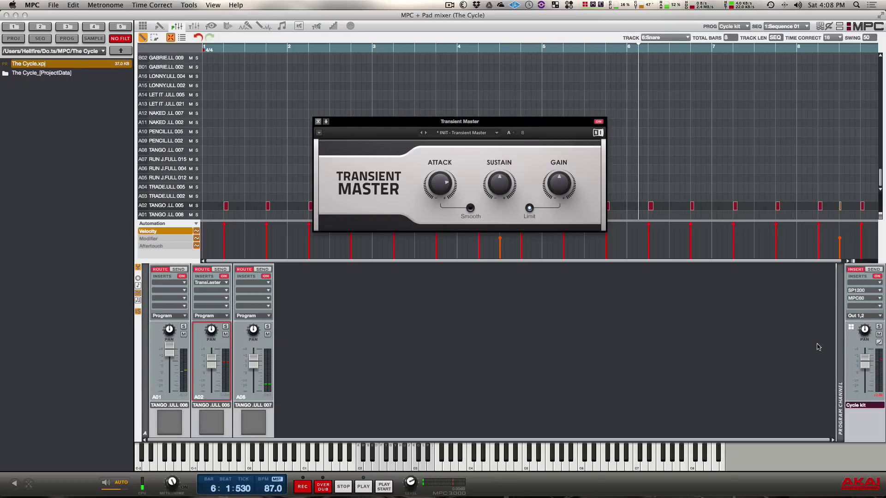
pyautogui.click(880, 327)
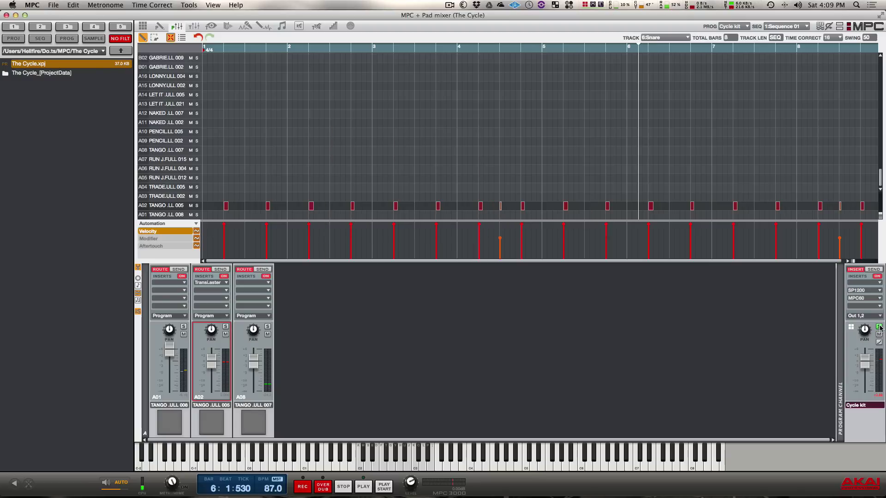
# While playing, raise A02's Transient Master sustain, compare against bypass, and unsolo the program channel
pyautogui.press('space')
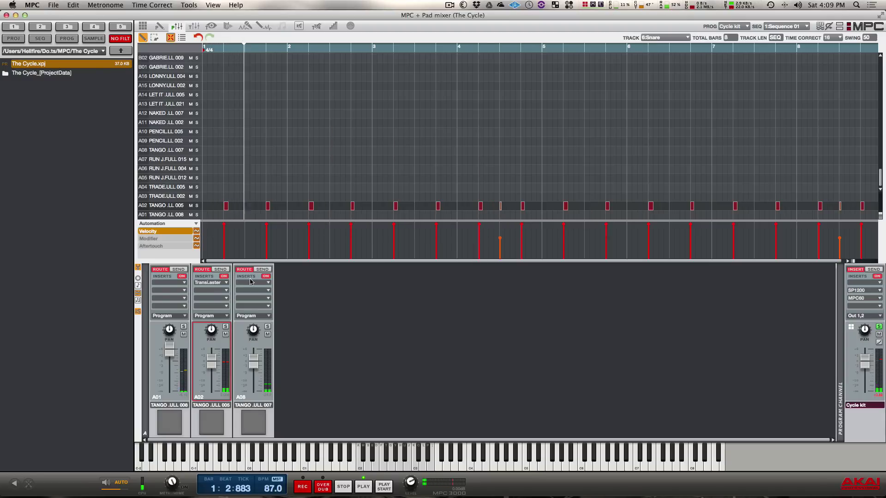
pyautogui.click(210, 283)
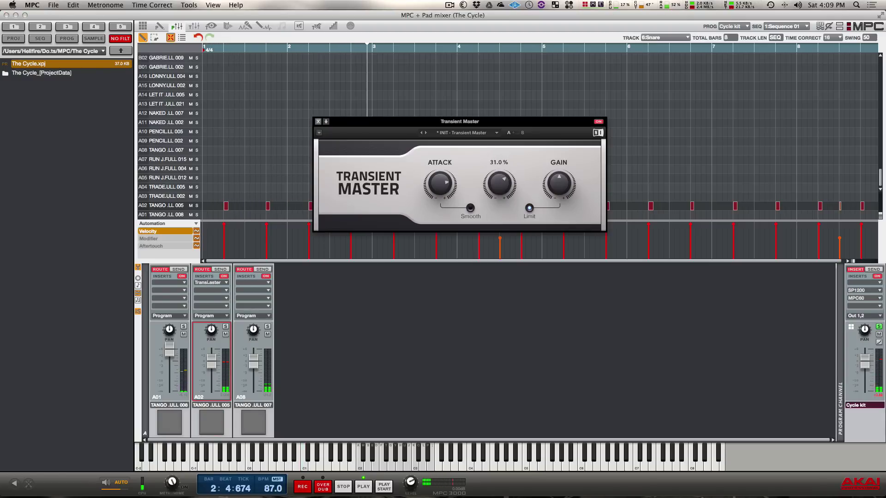
pyautogui.moveTo(500, 183); pyautogui.dragTo(500, 180)
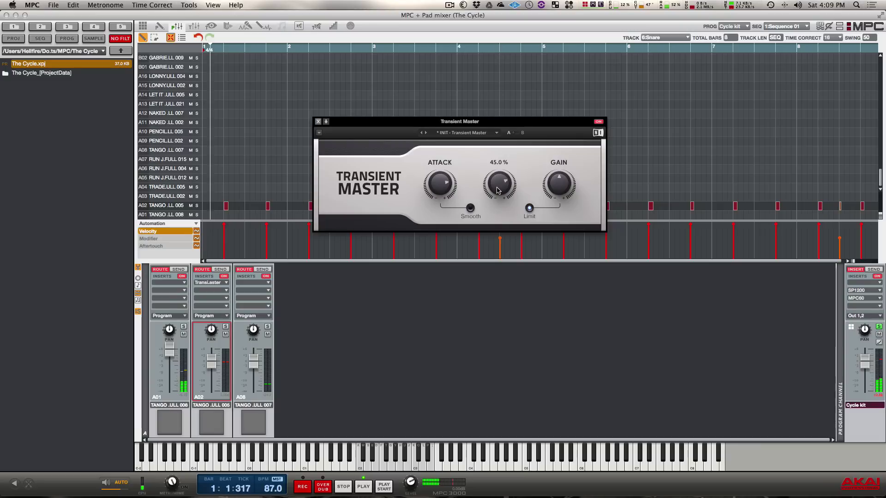
pyautogui.click(598, 122)
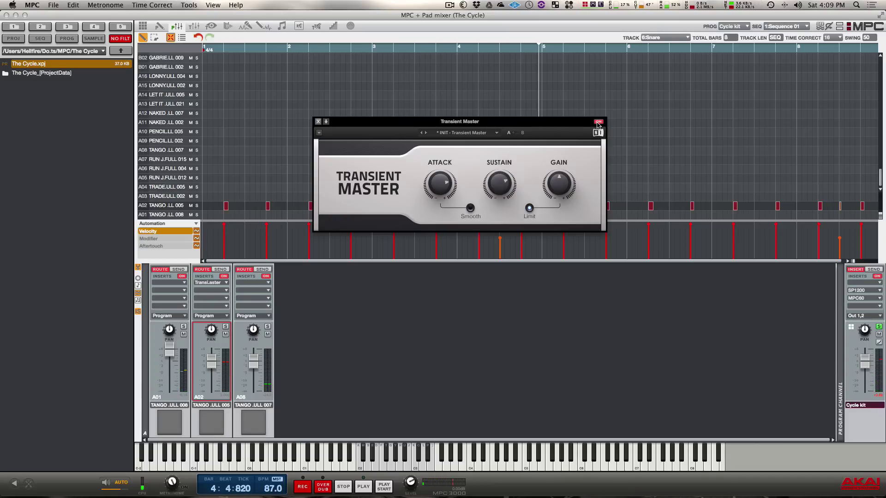
pyautogui.click(879, 329)
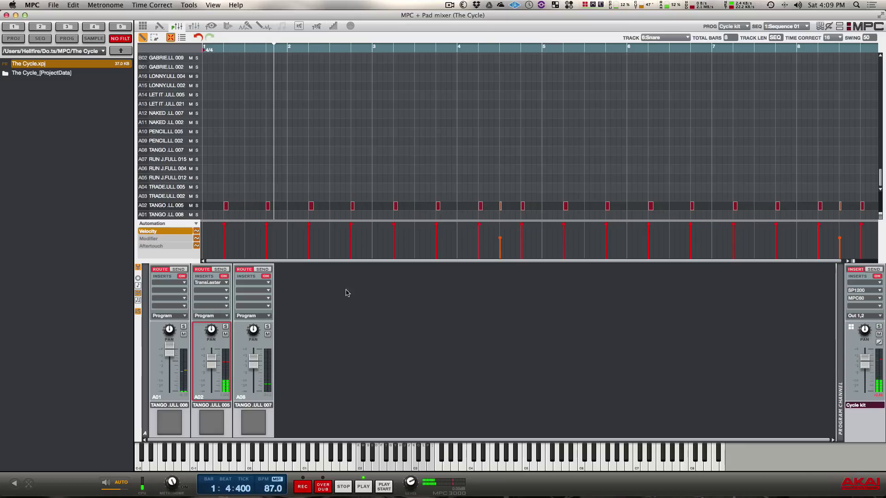
# Lower A02's Transient Master sustain to 12.0 %, toggling the effect off and on to compare
pyautogui.click(213, 283)
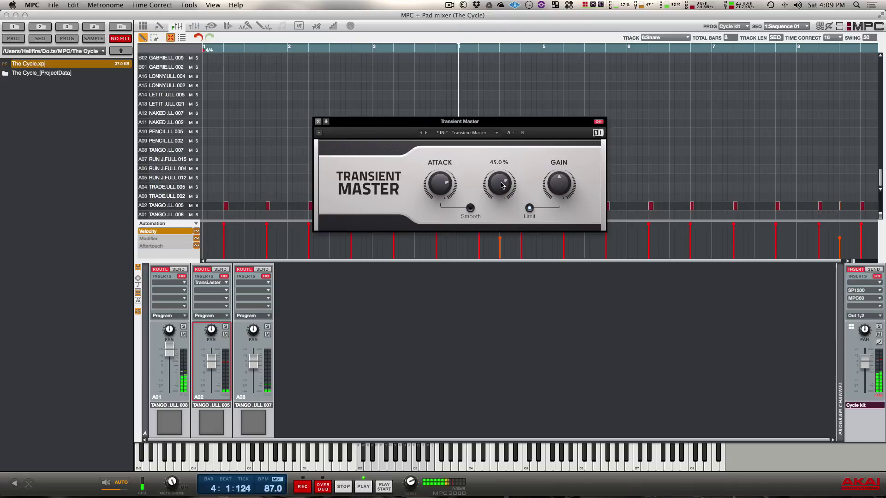
pyautogui.moveTo(503, 185); pyautogui.dragTo(503, 210)
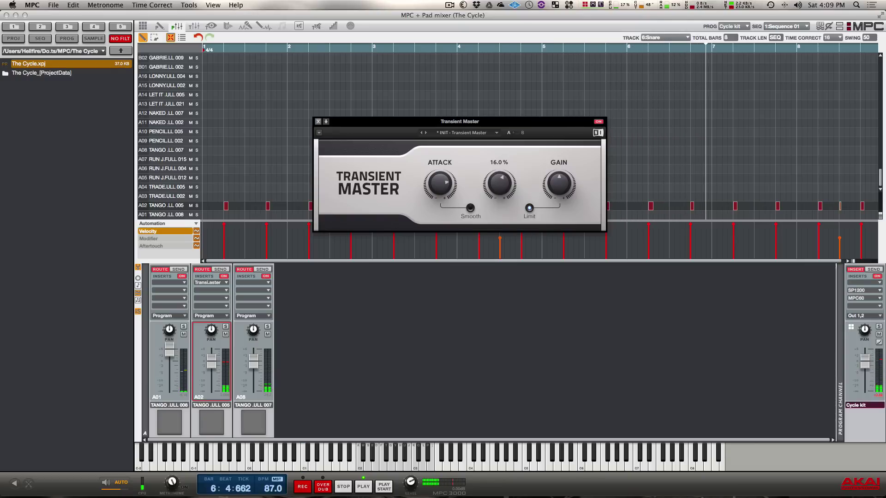
pyautogui.moveTo(503, 209); pyautogui.dragTo(503, 212)
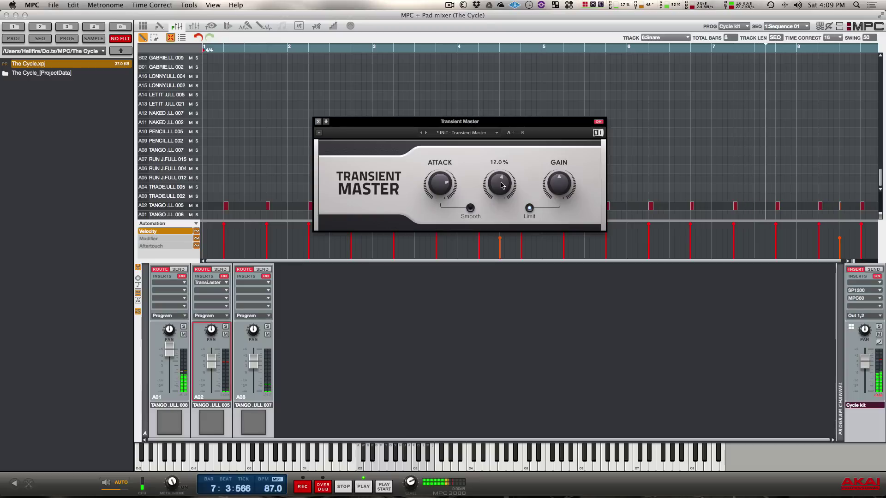
pyautogui.click(598, 121)
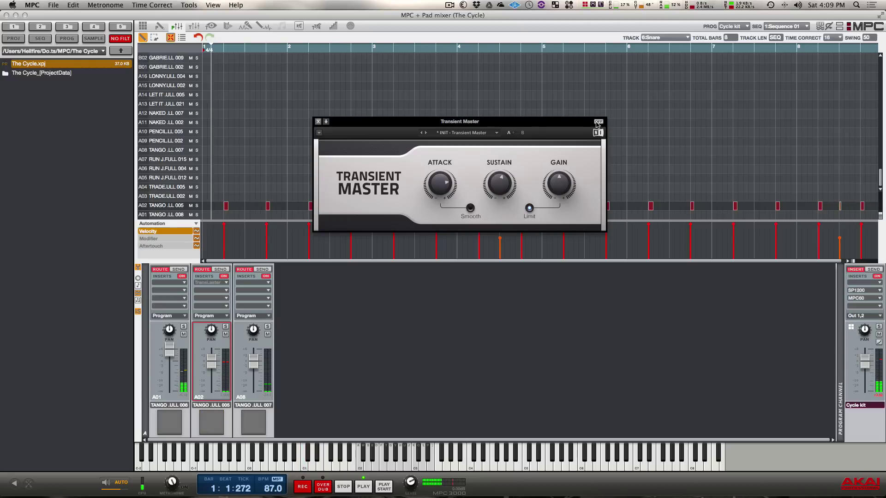
pyautogui.click(598, 122)
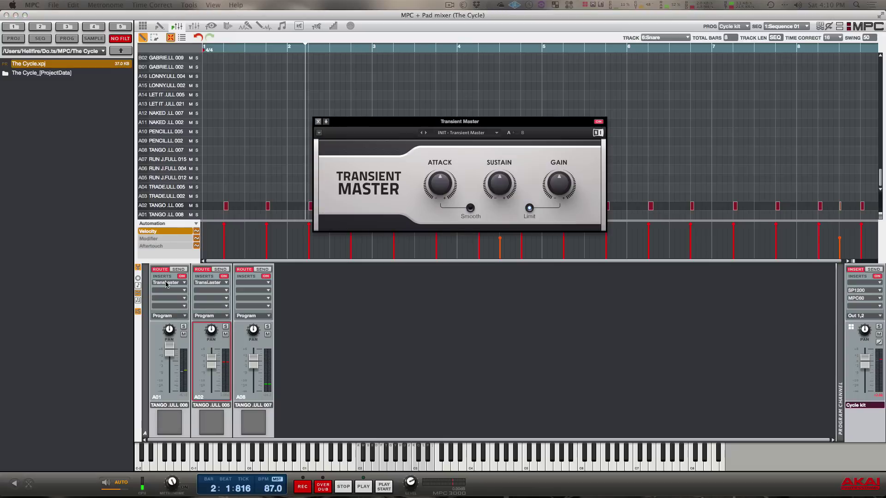
# Restart playback and raise the attack on A01's Transient Master to about 45%
pyautogui.press('space')
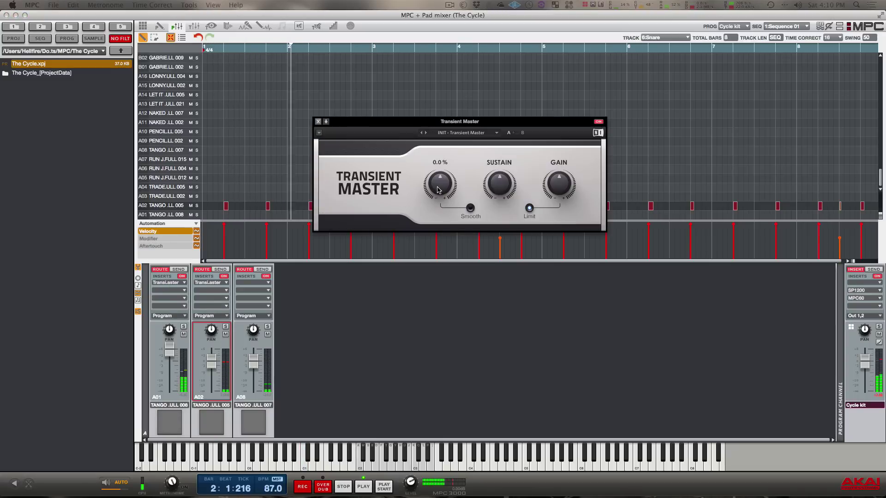
pyautogui.moveTo(438, 189)
pyautogui.moveTo(438, 189); pyautogui.dragTo(438, 169)
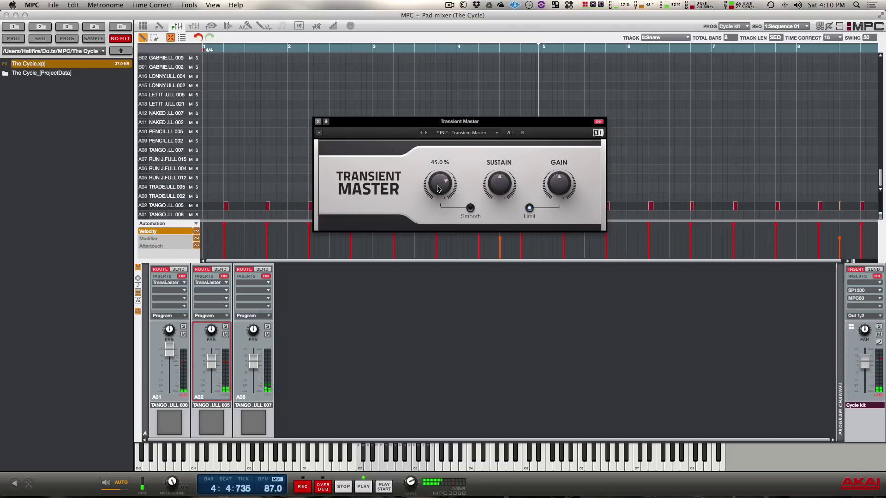
# Compare the Transient Master against bypass, leave it on, then solo the program channel
pyautogui.click(598, 121)
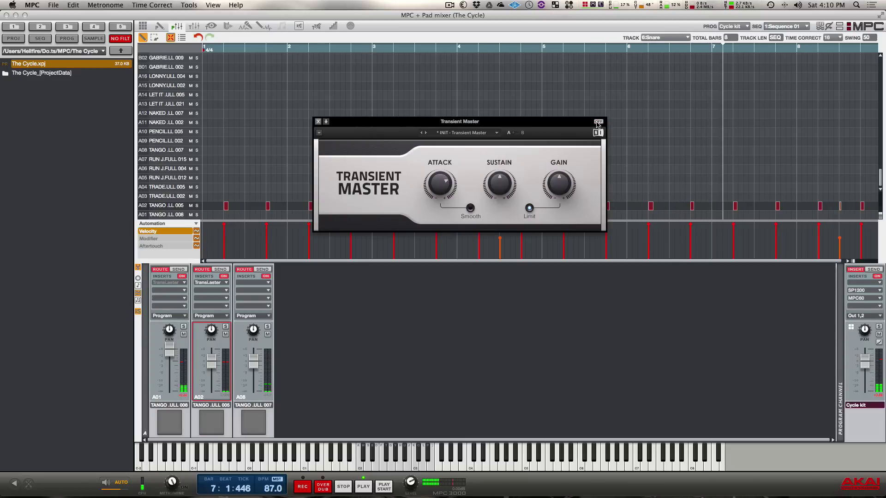
pyautogui.click(598, 122)
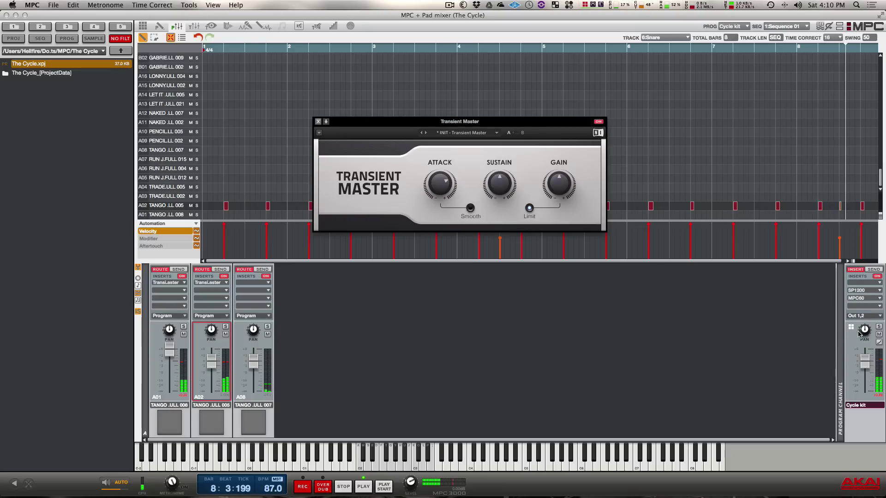
pyautogui.click(879, 328)
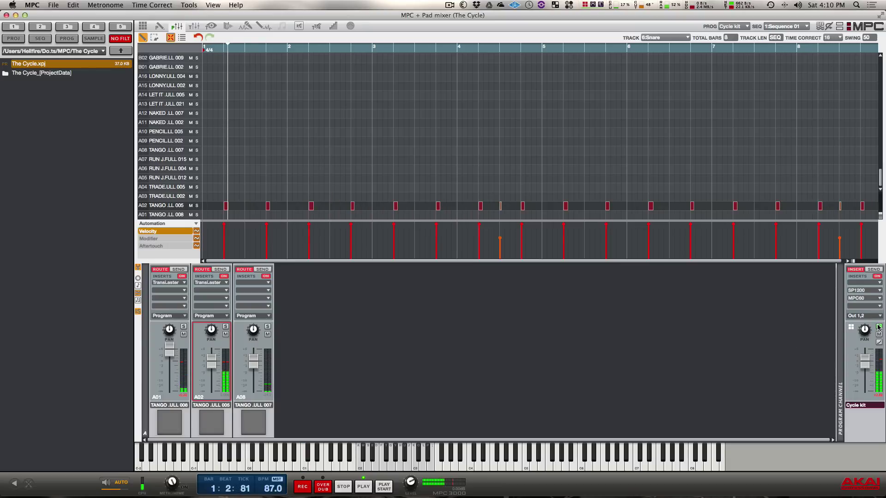
# Push the sustain on A01's Transient Master up through 42% to 98%
pyautogui.doubleClick(162, 284)
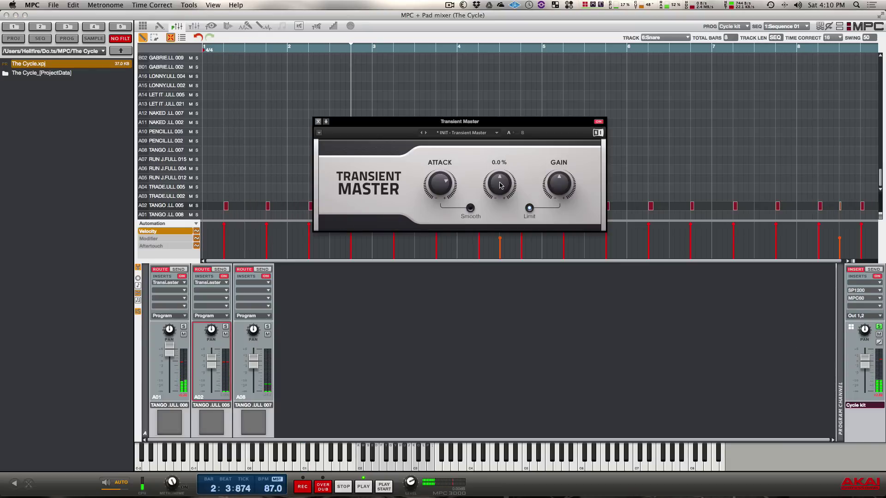
pyautogui.moveTo(501, 186); pyautogui.dragTo(500, 183)
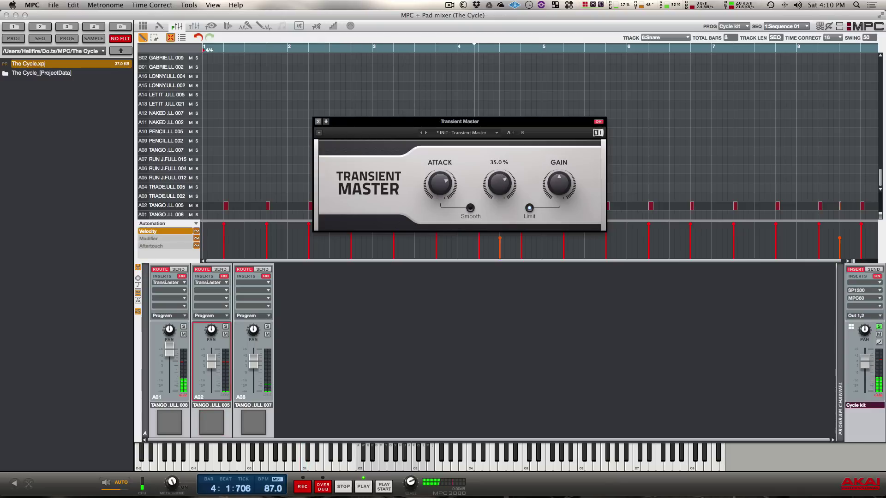
pyautogui.moveTo(501, 183); pyautogui.dragTo(501, 180)
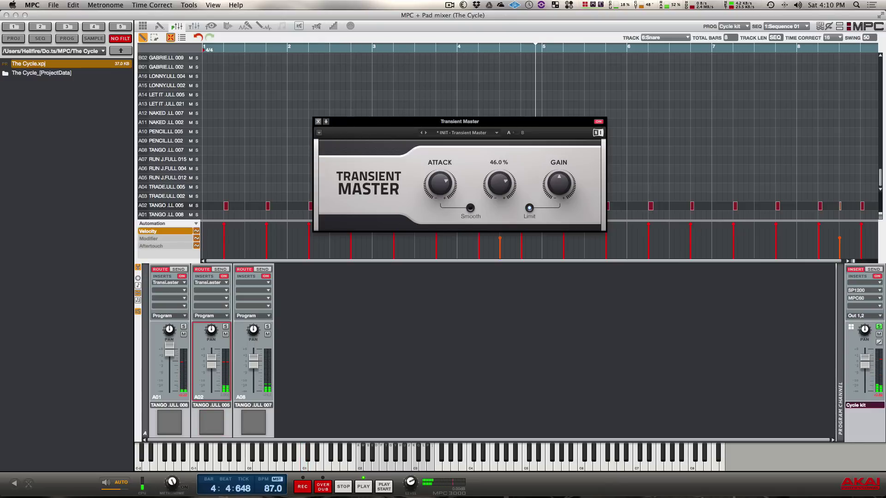
pyautogui.moveTo(500, 179)
pyautogui.mouseDown()
pyautogui.moveTo(501, 155)
pyautogui.moveTo(501, 180)
pyautogui.mouseUp()
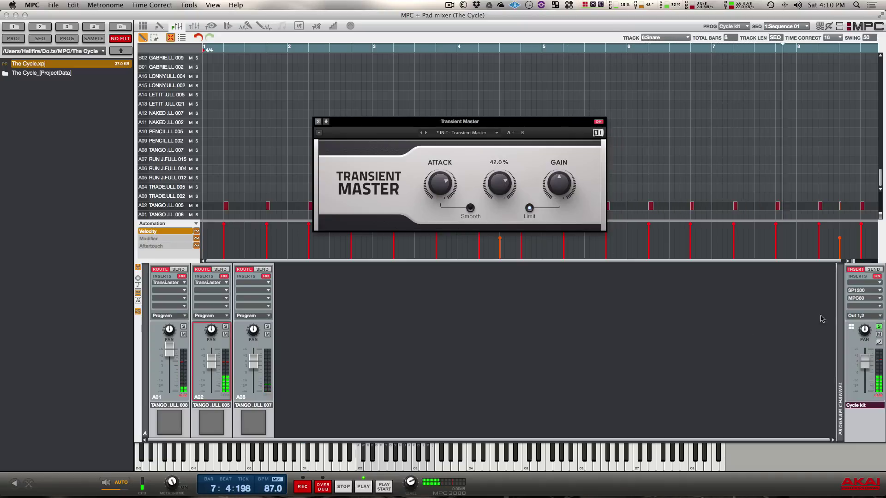
# Reopen the A01 Transient Master and bring the sustain back down to around 19%
pyautogui.press('super+w')
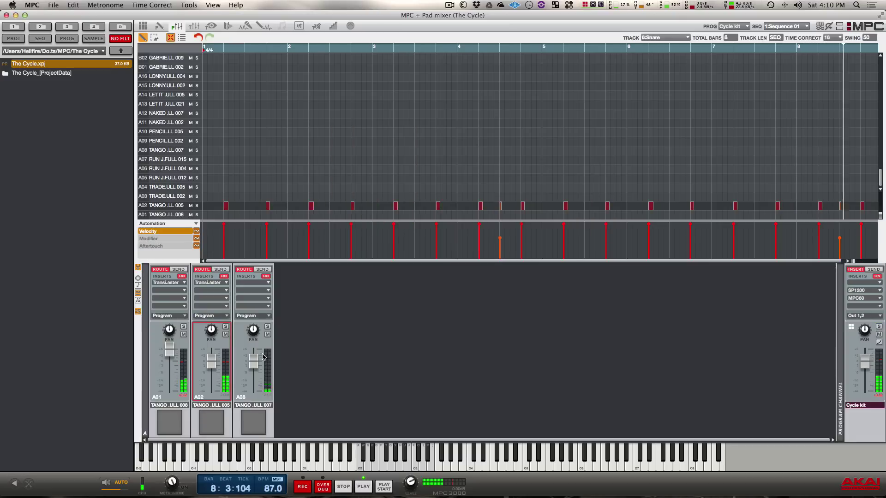
pyautogui.click(169, 284)
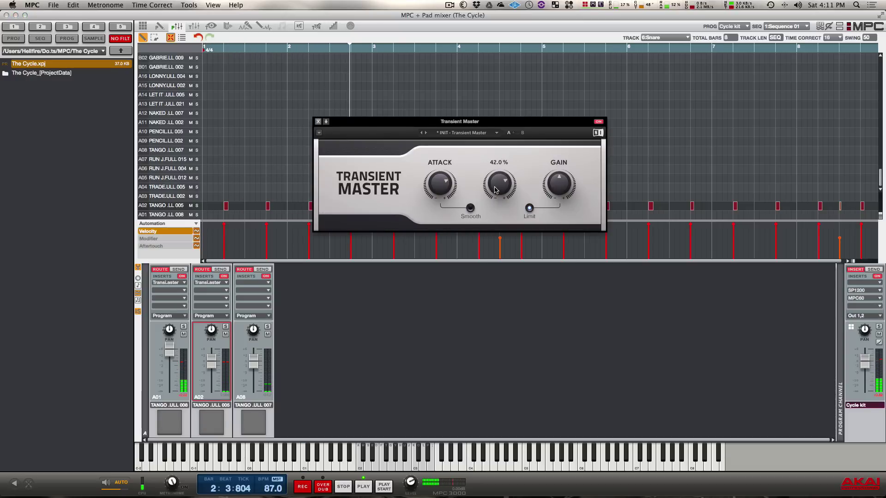
pyautogui.moveTo(499, 187); pyautogui.dragTo(500, 216)
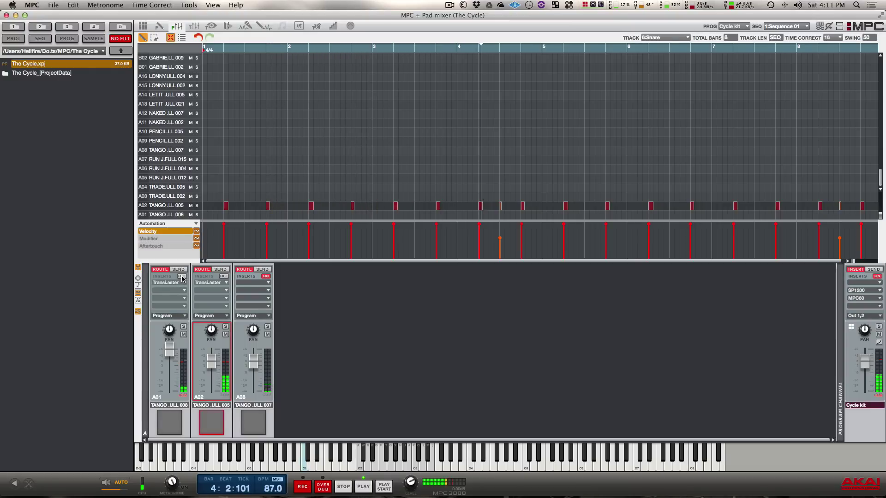
# Turn the insert effects back on for mixer channels A01 and A02
pyautogui.click(181, 276)
pyautogui.click(224, 276)
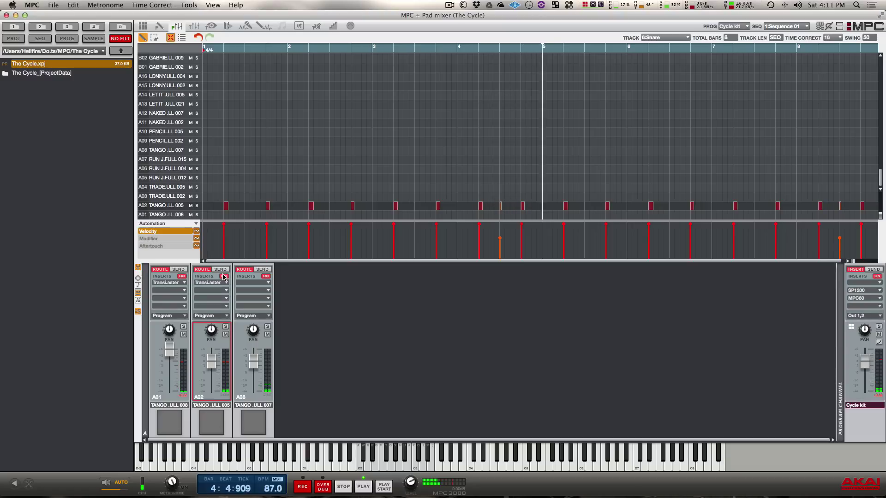